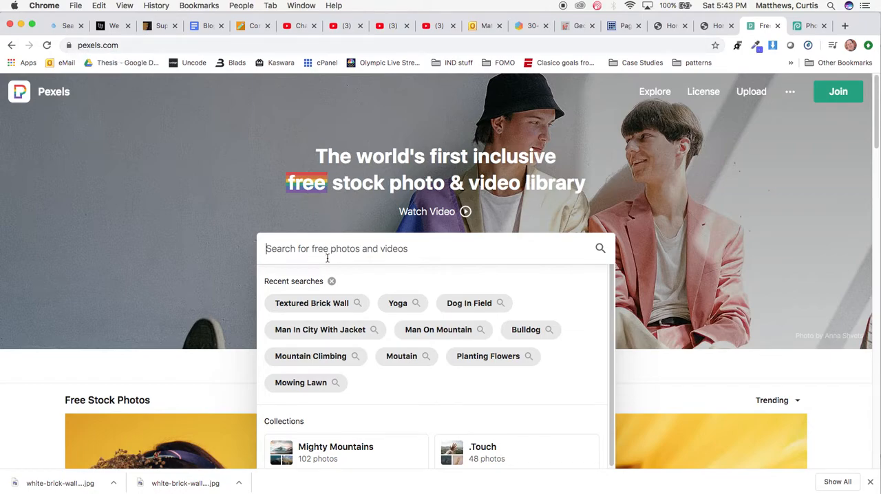
Search the Pexels library for "textured brick wall".
text(textured br)
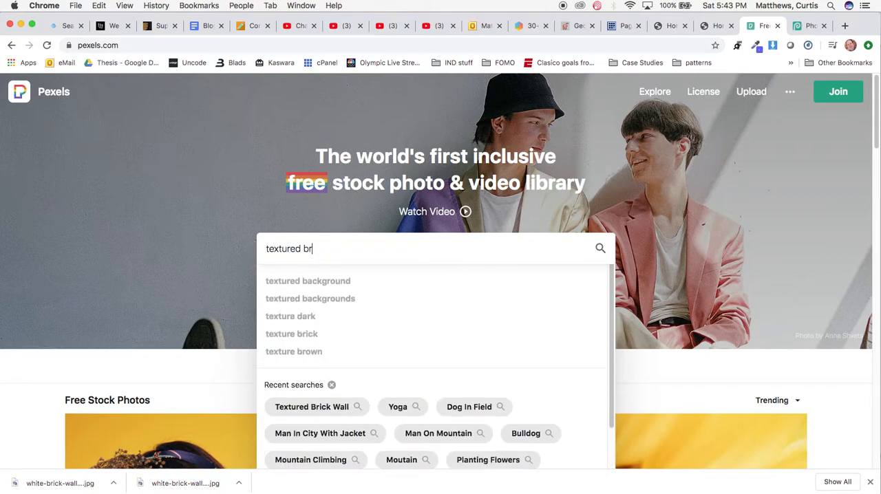
text(ick wall)
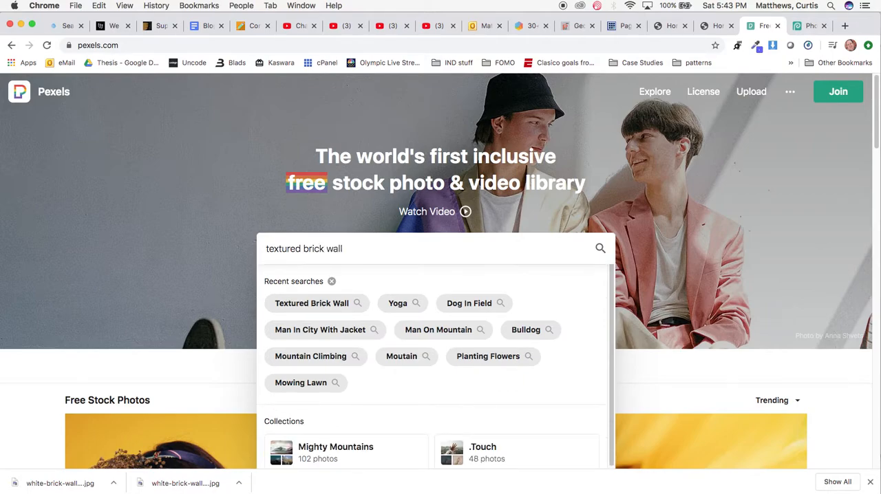
key(Return)
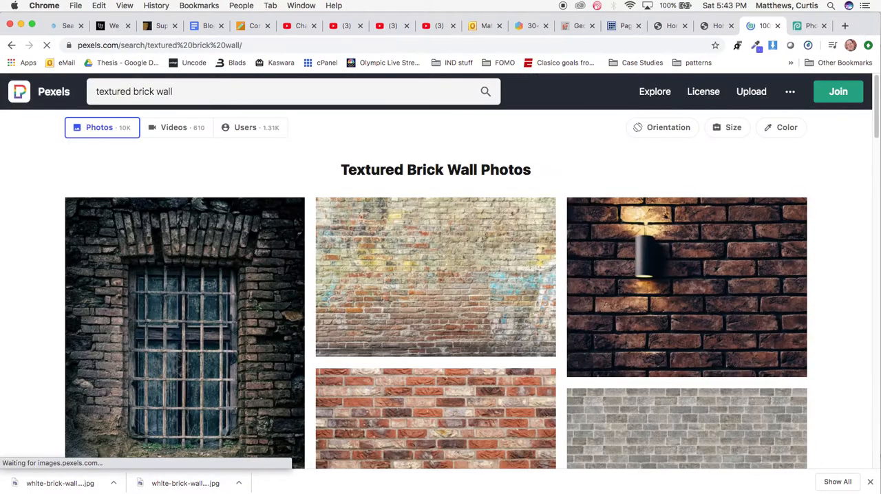
Download the brown brick wall photo with the strip of pavement along its base from the search results.
scroll(457, 354, down, 5)
scroll(458, 354, up, 5)
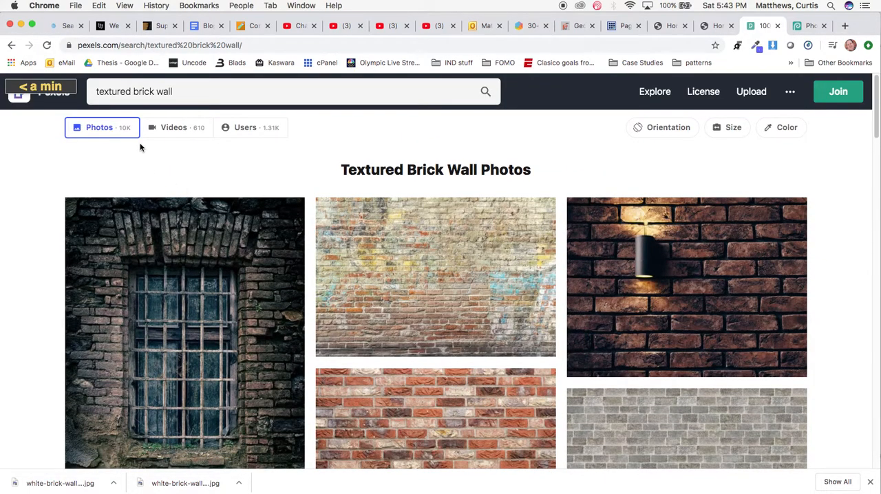
scroll(352, 322, down, 3)
scroll(352, 322, down, 10)
scroll(351, 322, down, 6)
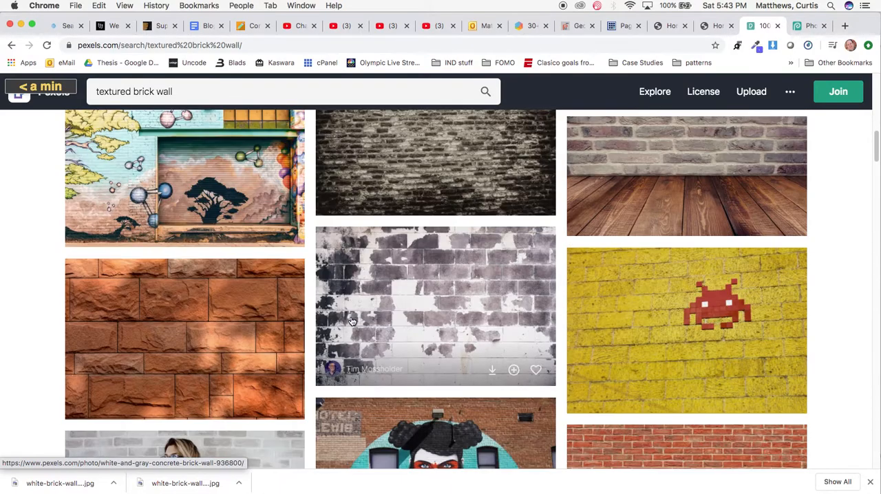
scroll(352, 322, up, 8)
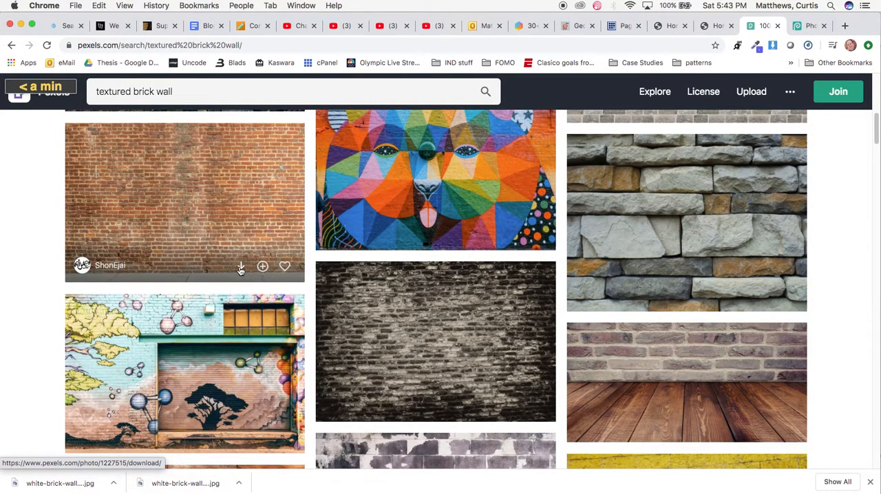
click(240, 268)
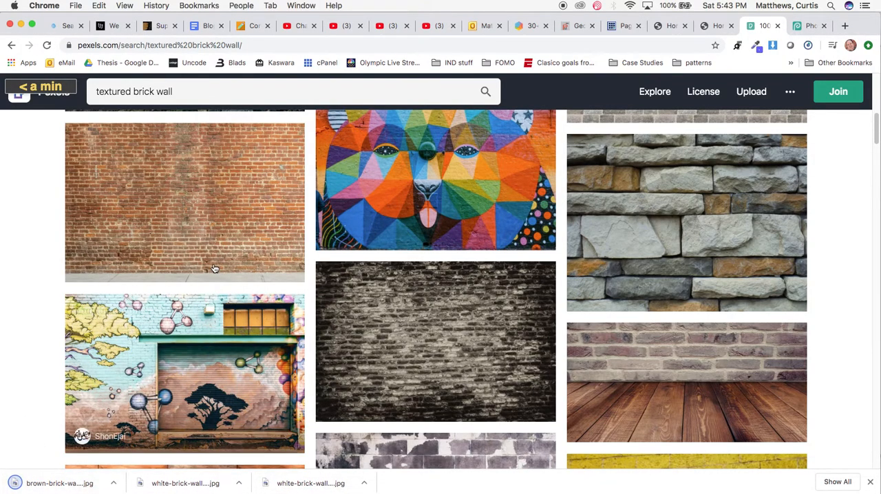
Find the plain white painted brick wall photo further down the results and download it.
scroll(213, 265, down, 10)
scroll(214, 267, down, 15)
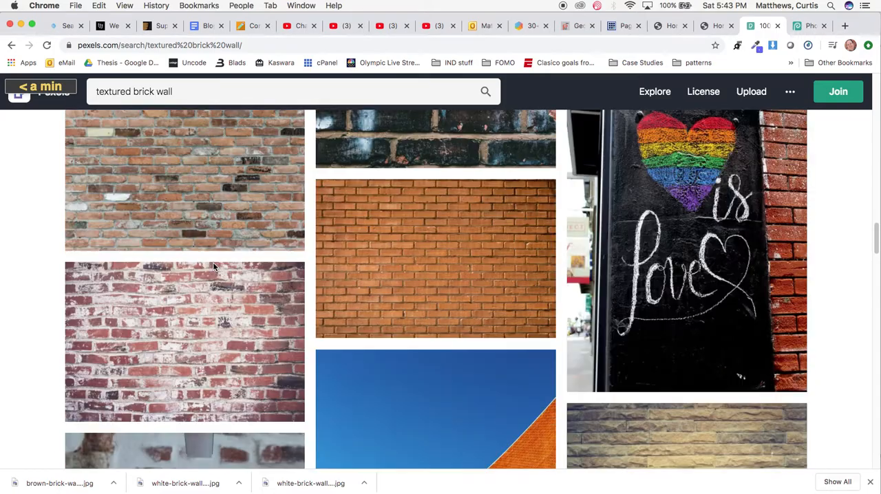
scroll(213, 268, down, 15)
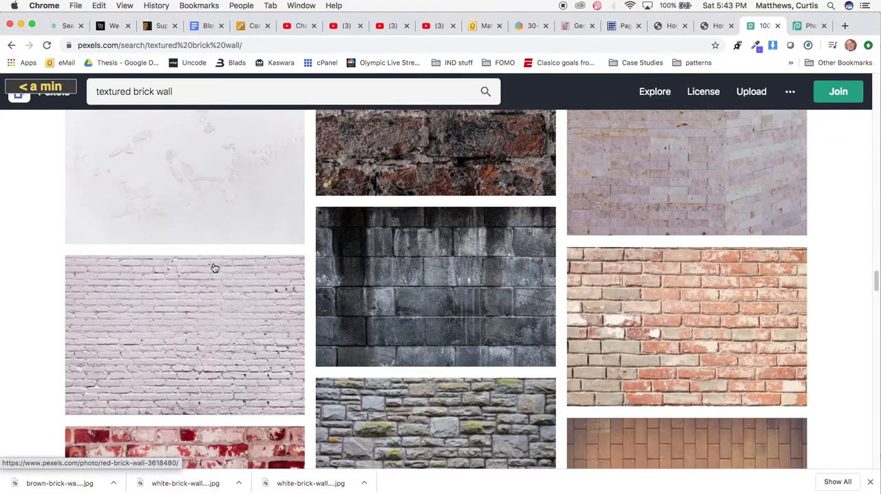
scroll(213, 268, down, 2)
mouse_move(237, 308)
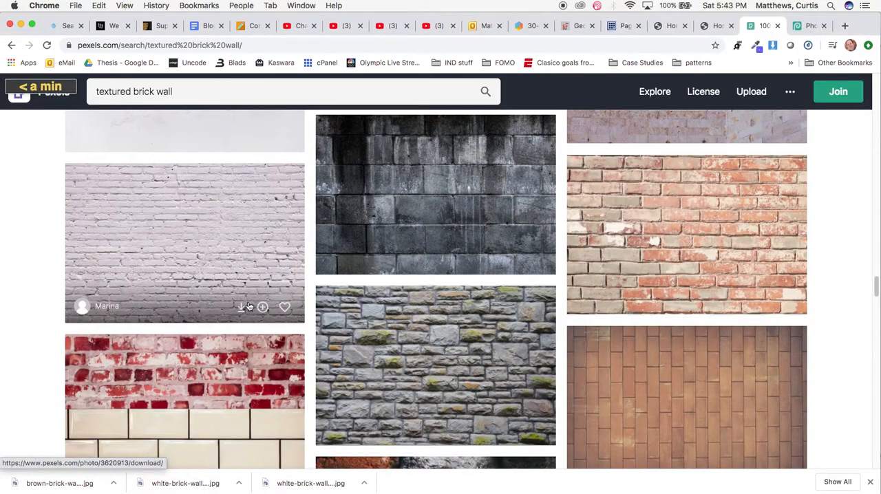
click(239, 308)
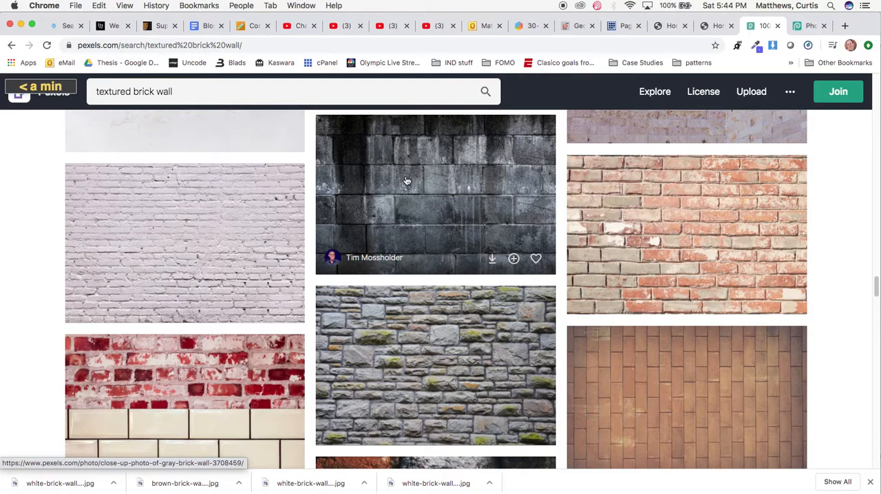
Switch to Photopea and open brown-brick-wall-1227515.jpg from the Downloads folder.
click(808, 27)
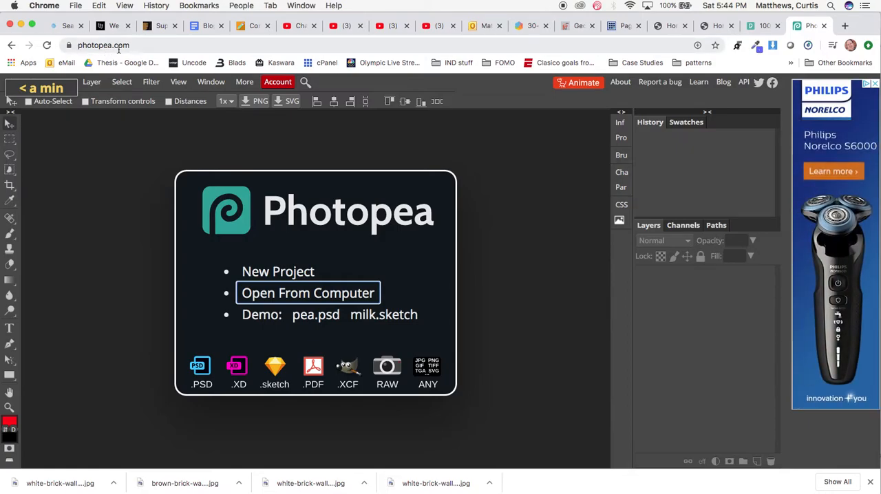
click(274, 297)
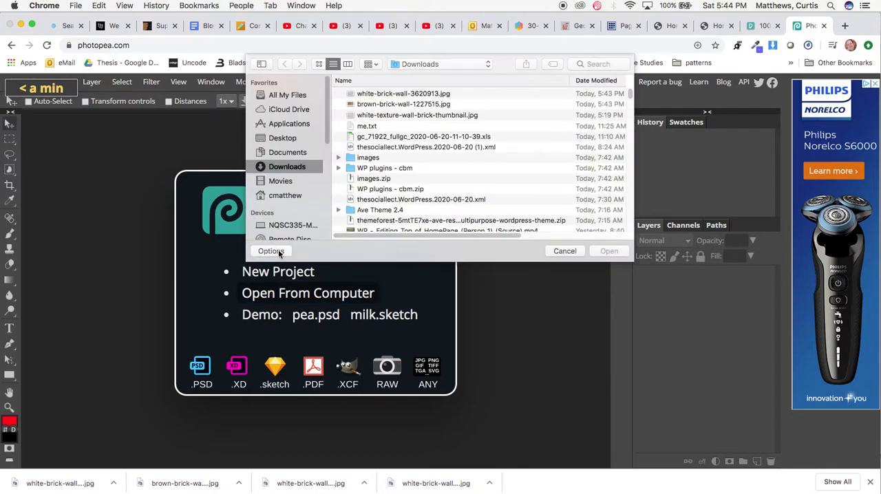
click(375, 94)
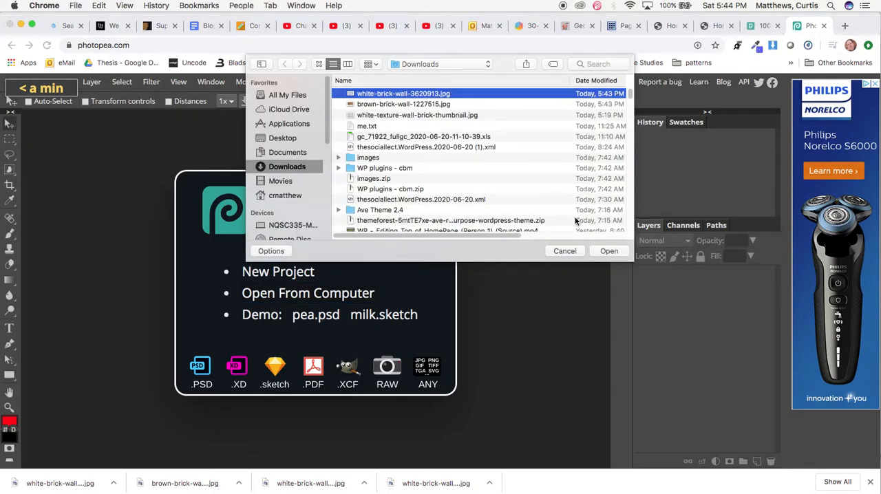
click(426, 105)
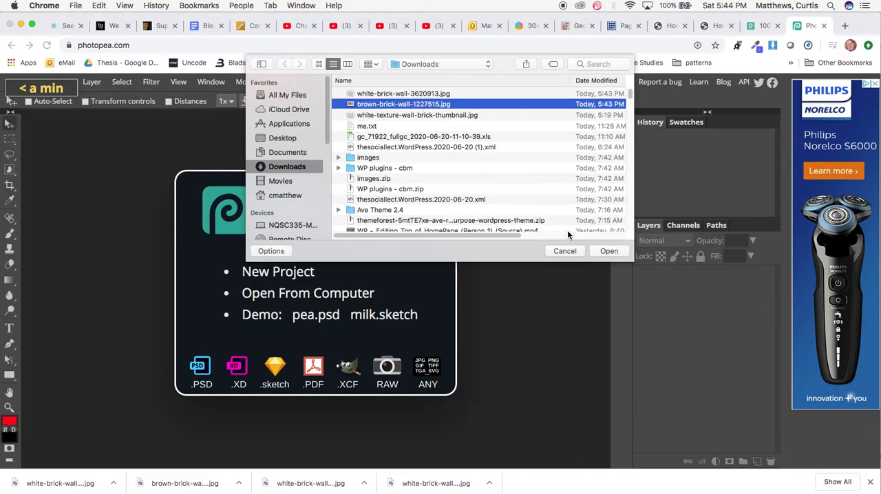
click(604, 252)
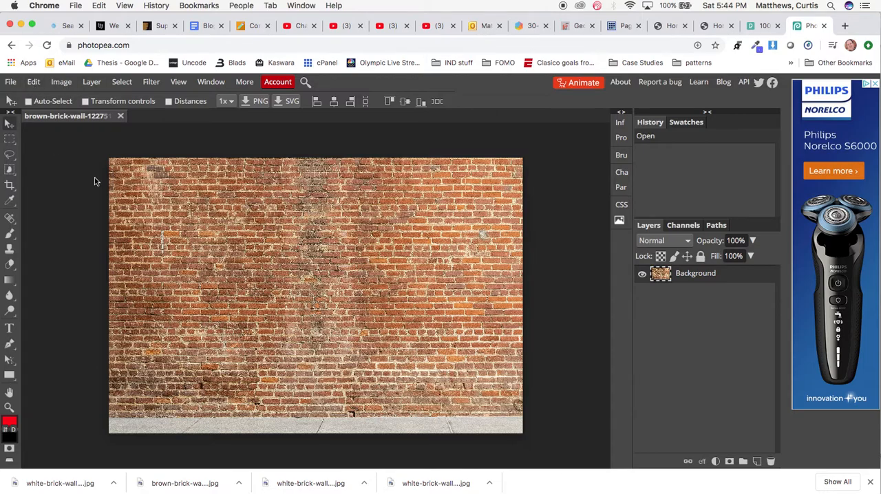
Resize the brown brick wall image to 1920 px wide, keeping its 3:2 proportions.
click(60, 82)
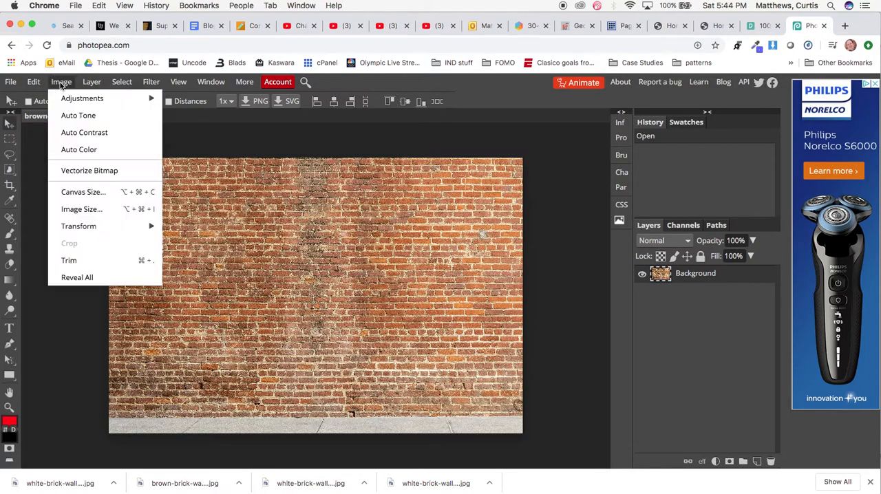
click(82, 209)
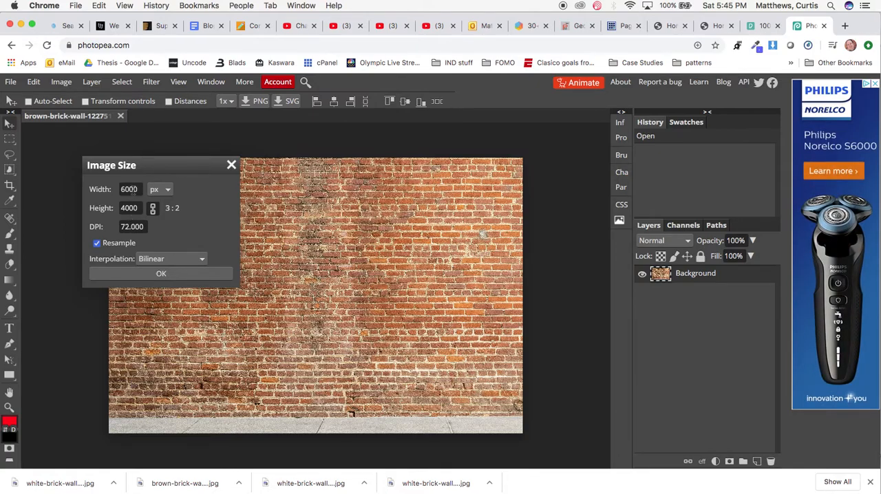
double_click(132, 189)
text(1920)
key(Tab)
click(161, 274)
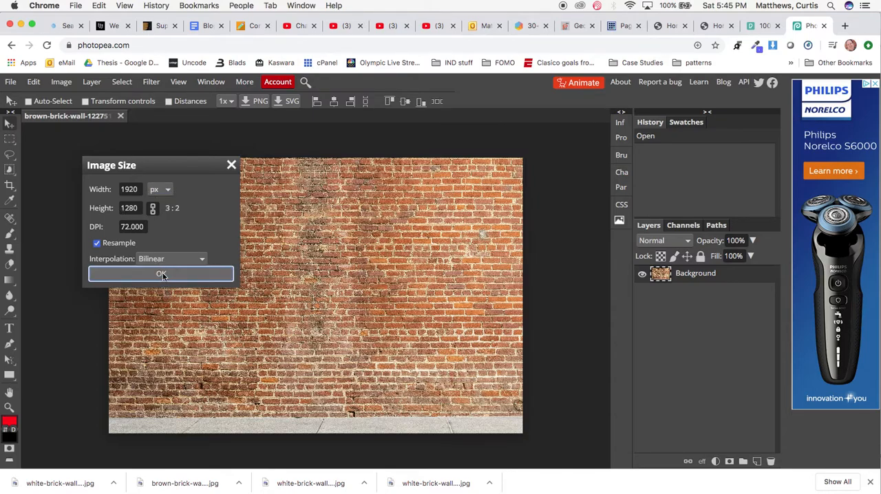
click(162, 274)
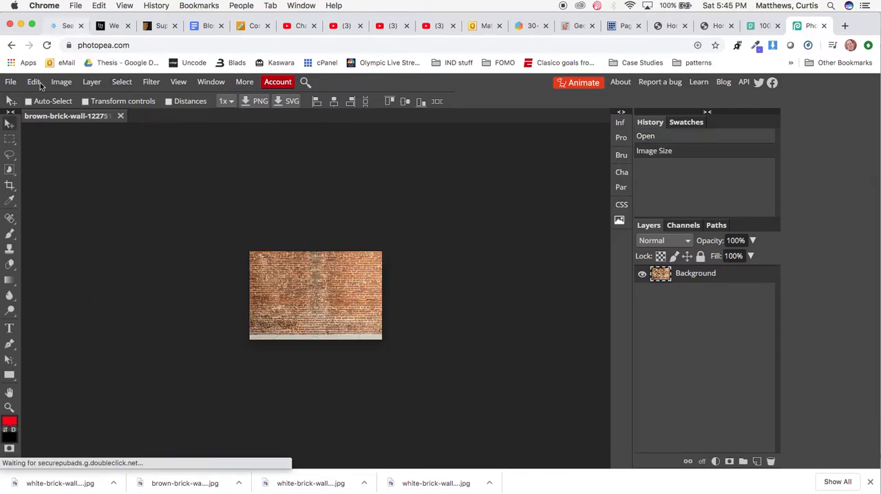
Check the pixel dimensions of the brown brick wall image, leaving them as they are.
click(62, 83)
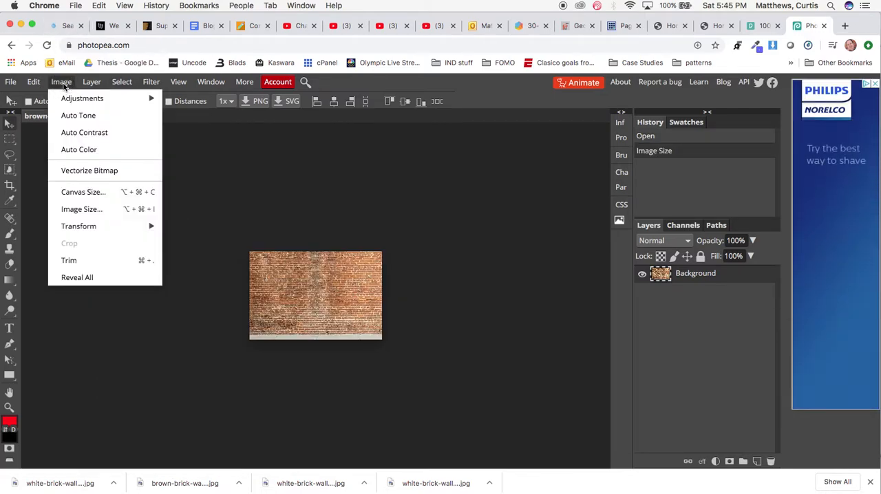
click(86, 209)
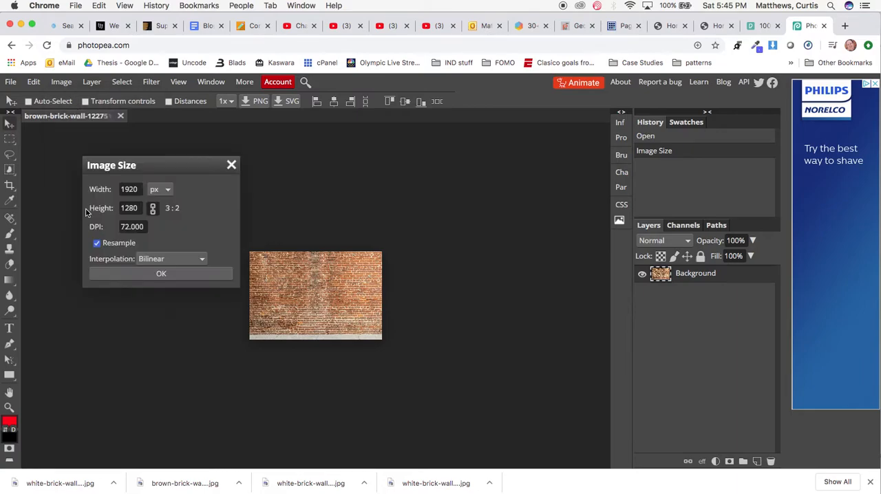
click(231, 166)
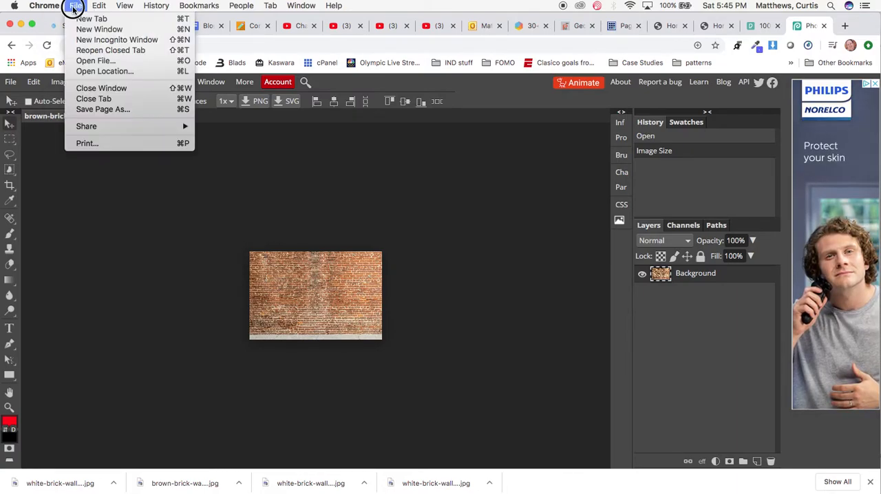
Export the resized brown brick wall image as a JPG at about 70% quality.
click(73, 10)
click(5, 79)
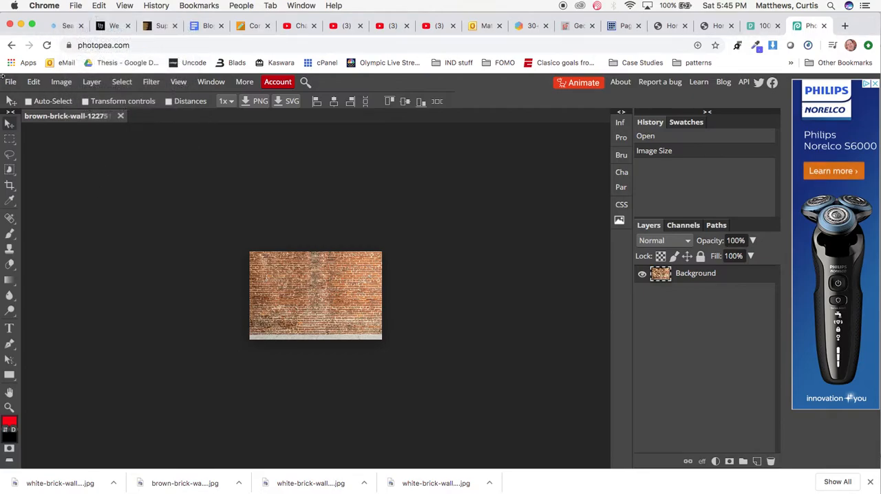
click(11, 83)
mouse_move(46, 243)
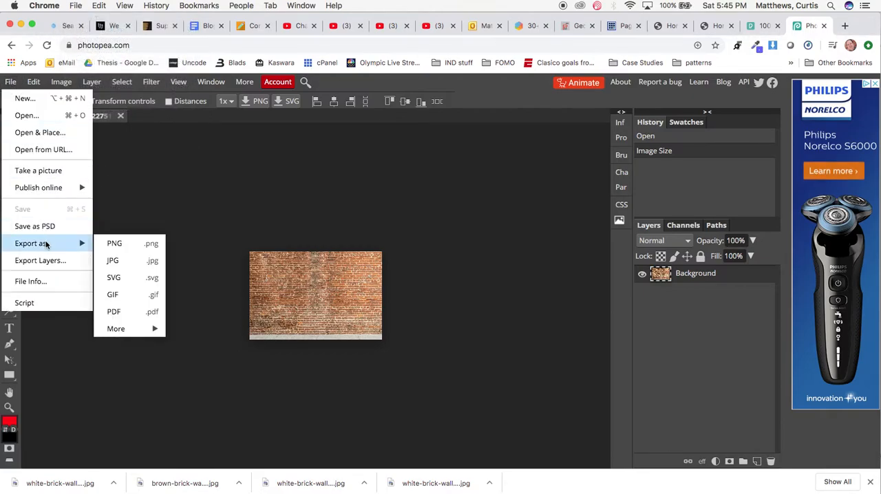
click(128, 259)
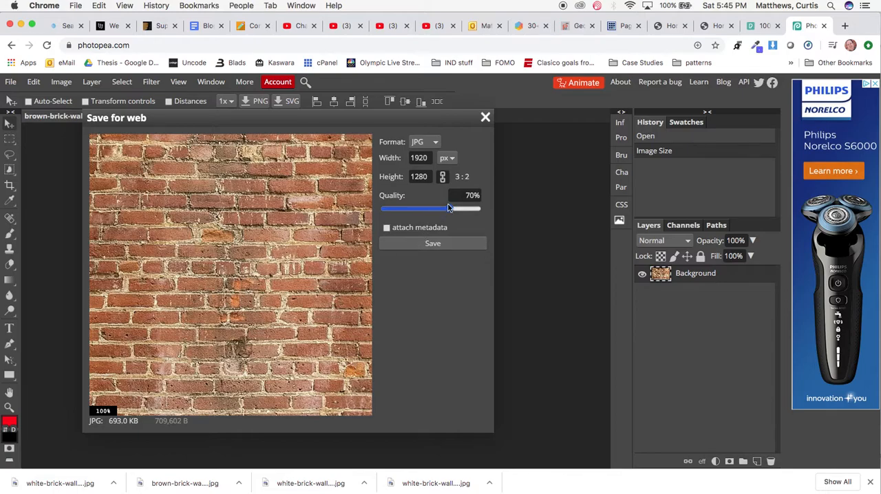
drag(450, 210, 452, 210)
click(432, 243)
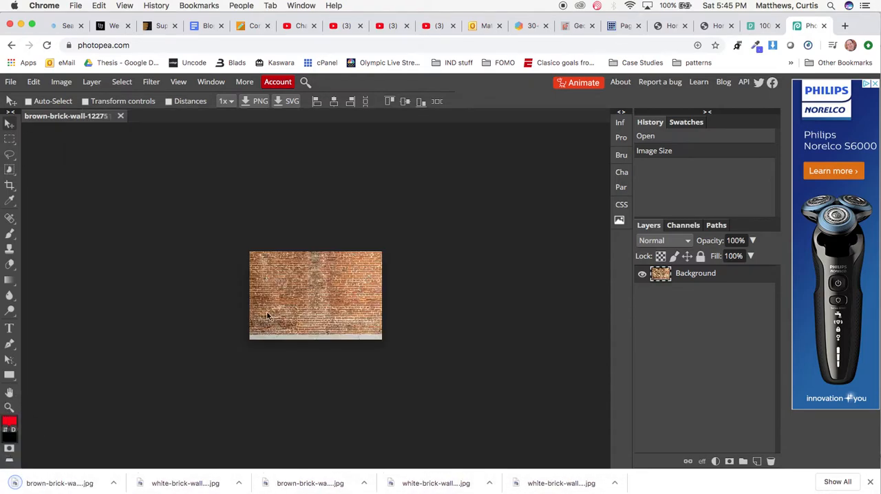
Close the brown brick wall document without saving and open white-brick-wall-3620913.jpg from the Downloads folder.
click(121, 116)
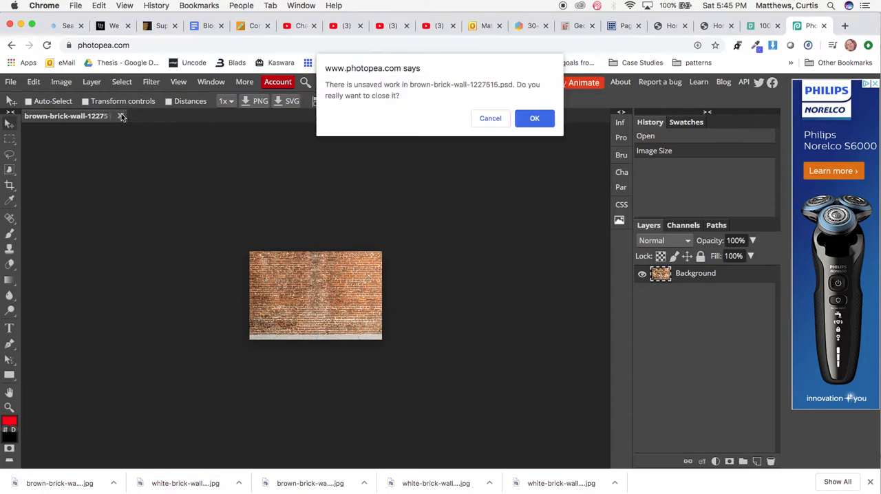
click(534, 118)
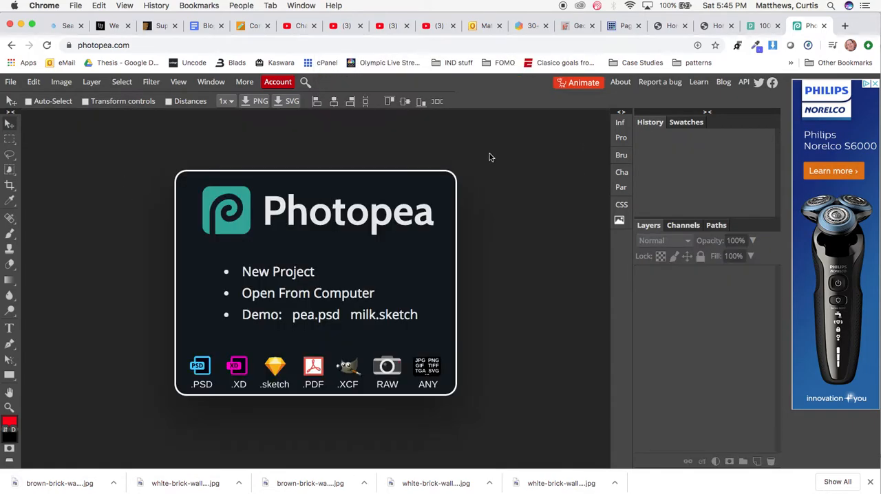
click(303, 296)
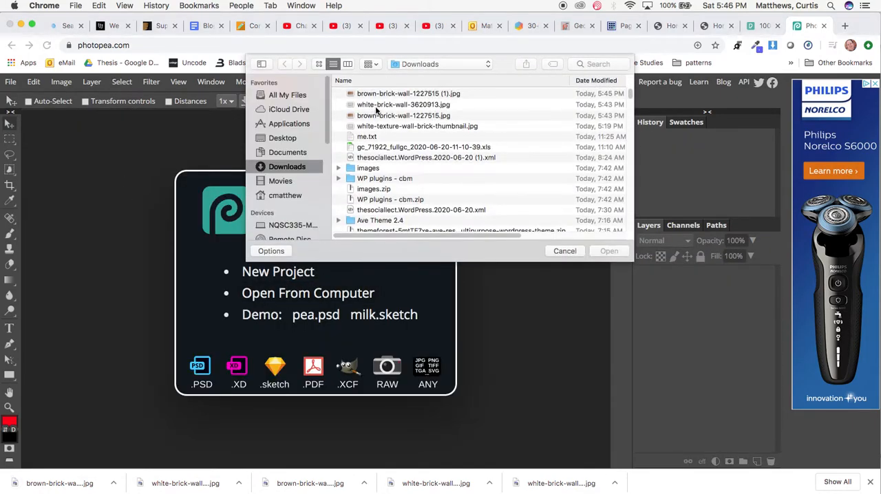
click(380, 108)
click(608, 252)
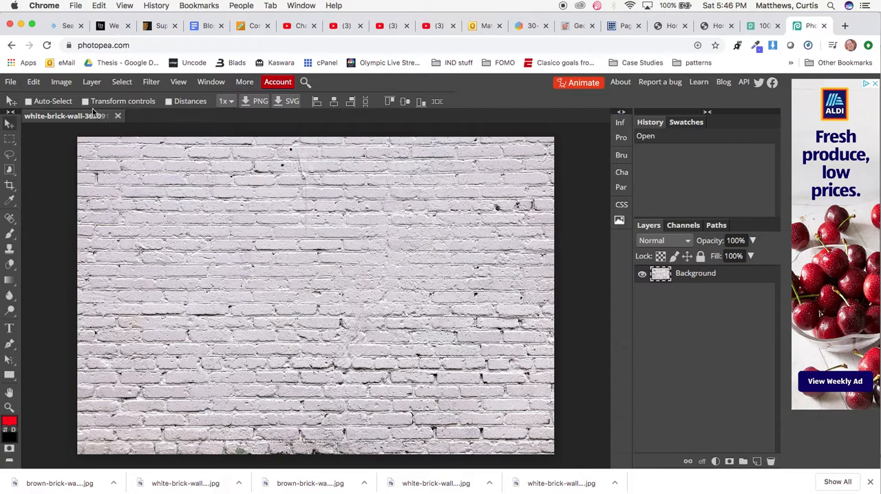
Resize the white brick wall image to 1920 px wide, keeping its 3:2 proportions.
click(60, 84)
click(74, 211)
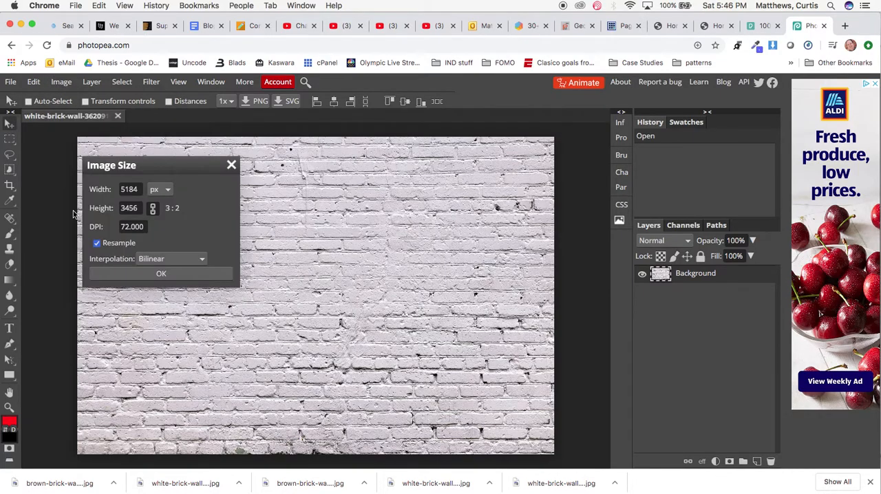
double_click(129, 190)
text(1920)
key(Tab)
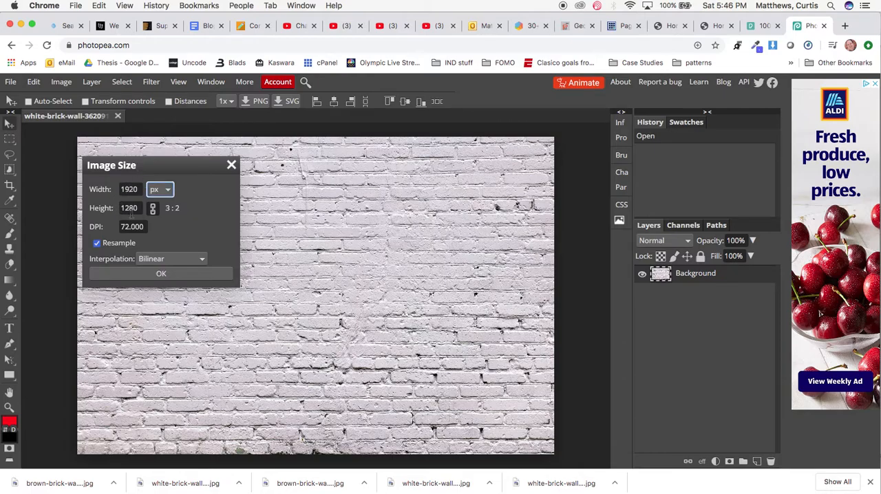
click(162, 274)
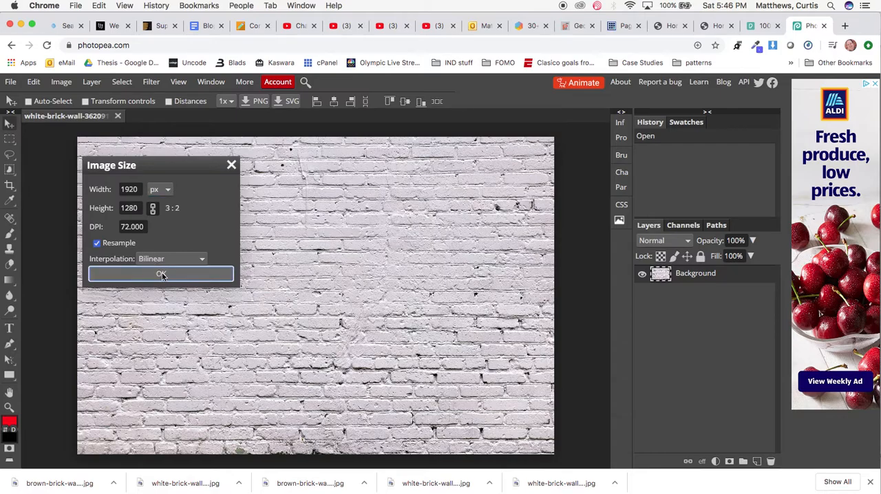
click(162, 274)
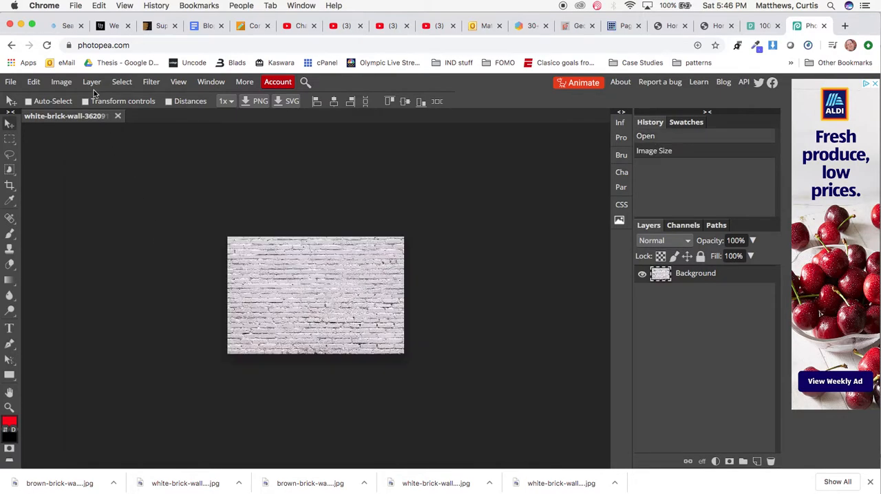
Check the pixel dimensions of the white brick wall image in Image Size, accepting them as they are.
click(66, 88)
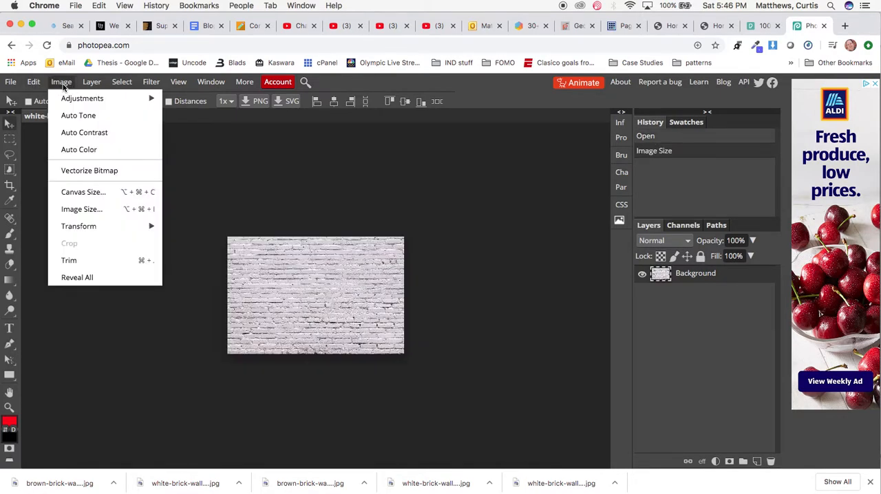
click(72, 208)
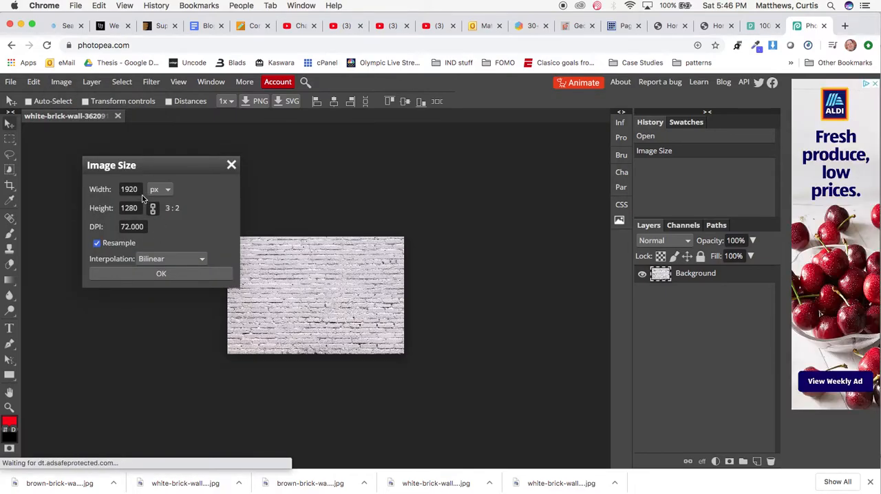
click(161, 274)
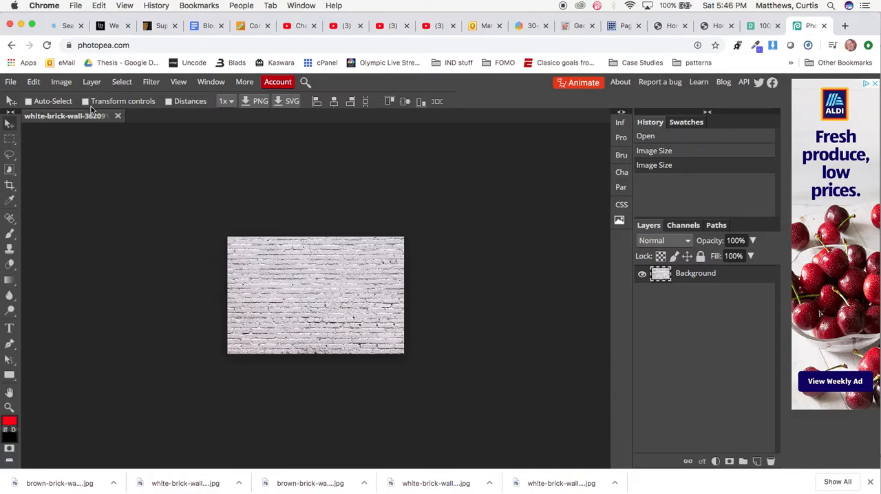
Desaturate the white brick wall image with a Hue/Saturation adjustment, setting the saturation to -77.
click(64, 83)
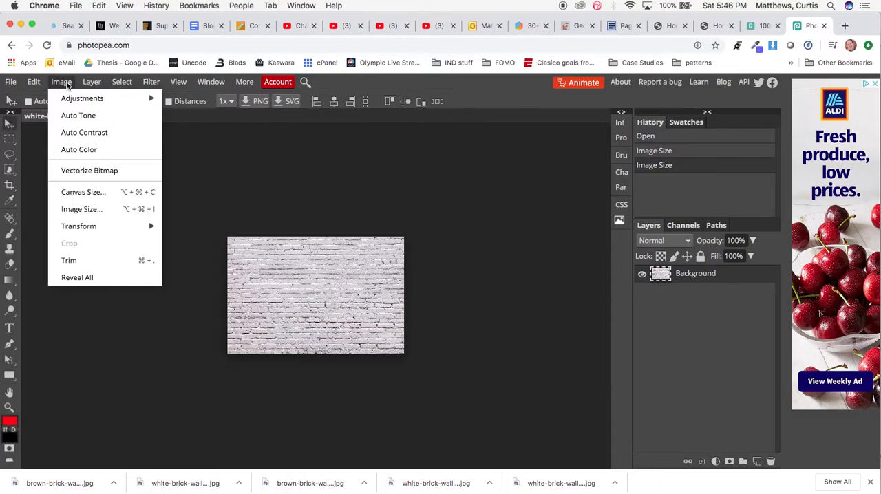
mouse_move(79, 102)
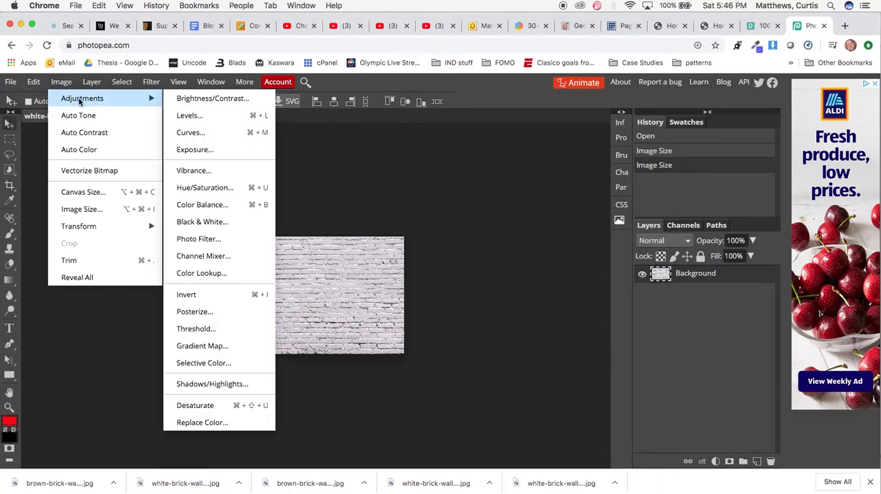
click(222, 189)
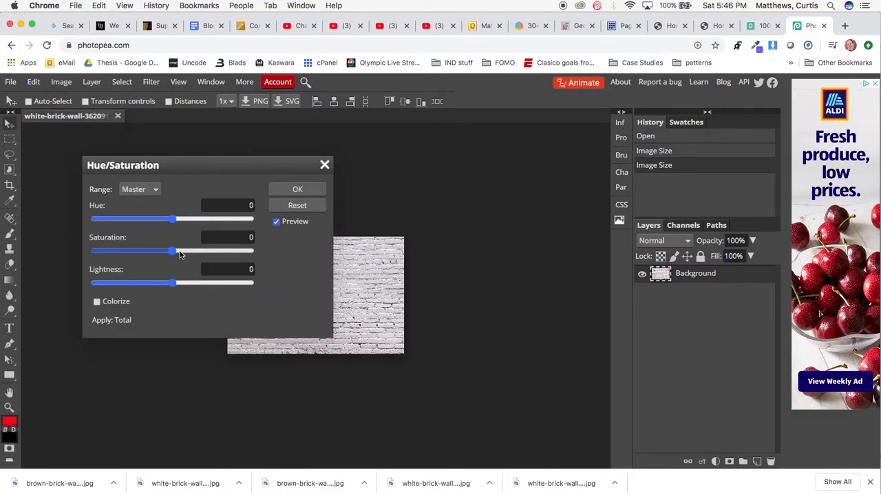
drag(194, 167, 529, 173)
drag(506, 258, 448, 254)
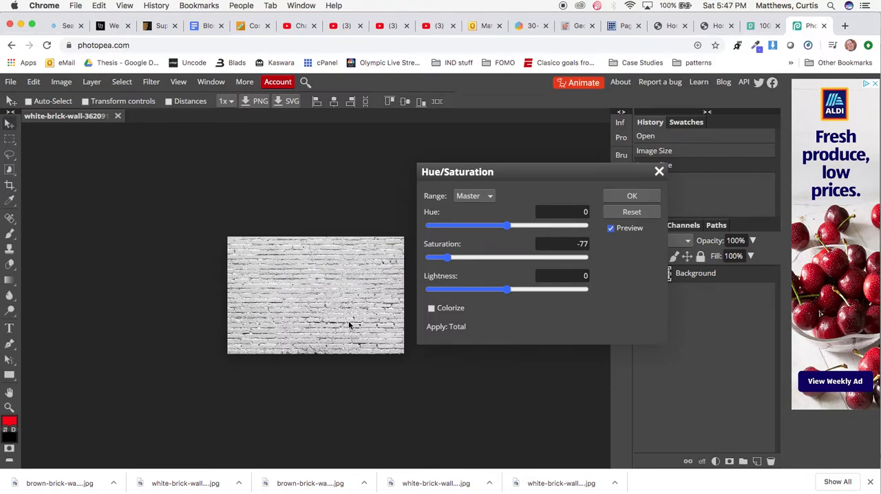
click(629, 196)
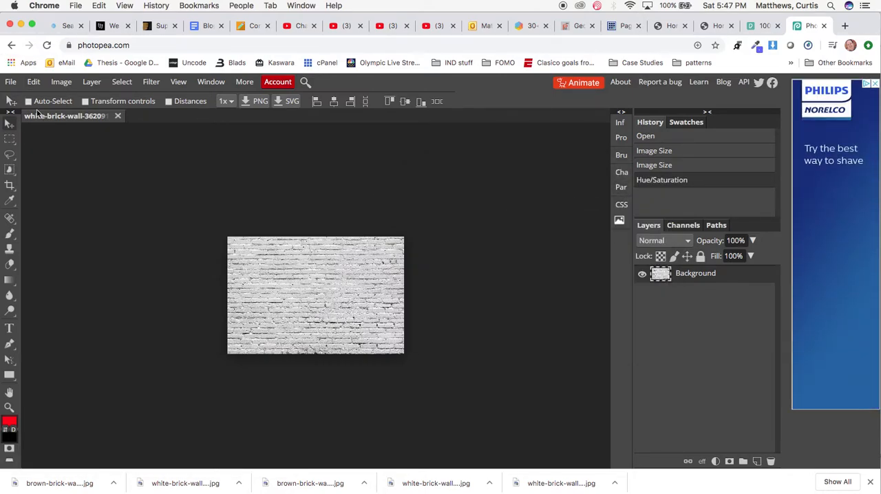
Export the desaturated white brick wall image as a JPG, raising the compression quality somewhat before saving.
click(13, 84)
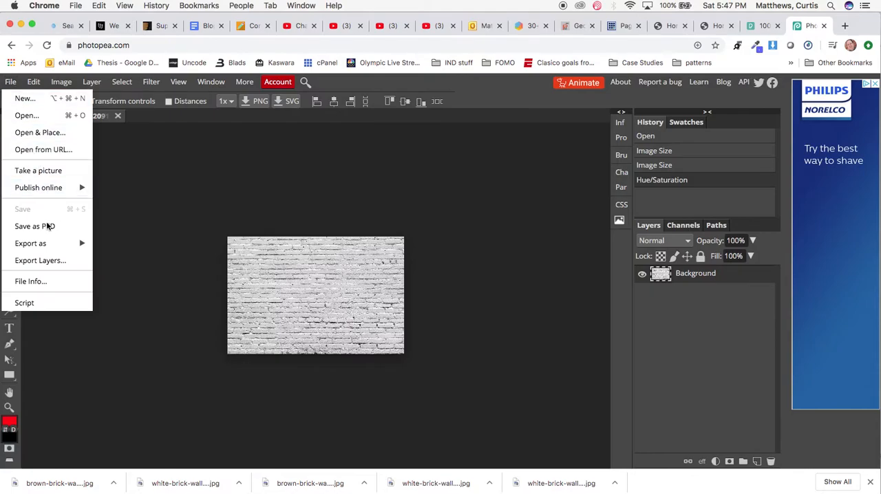
mouse_move(48, 243)
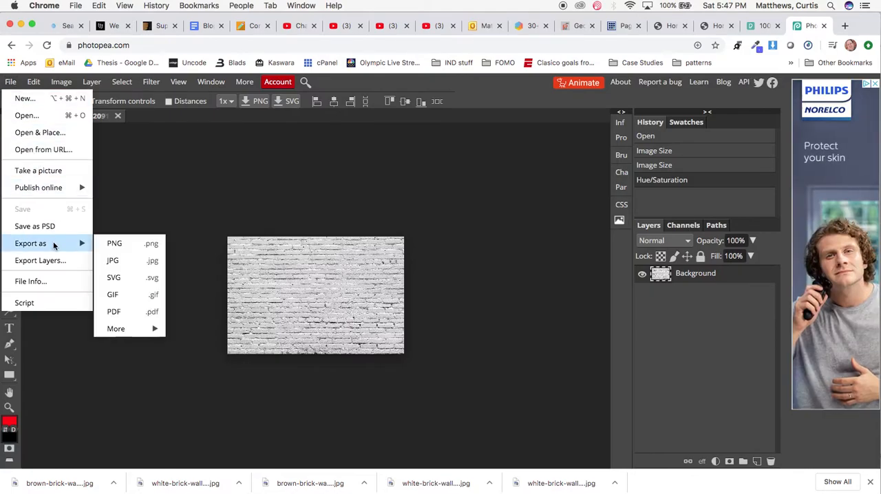
click(124, 259)
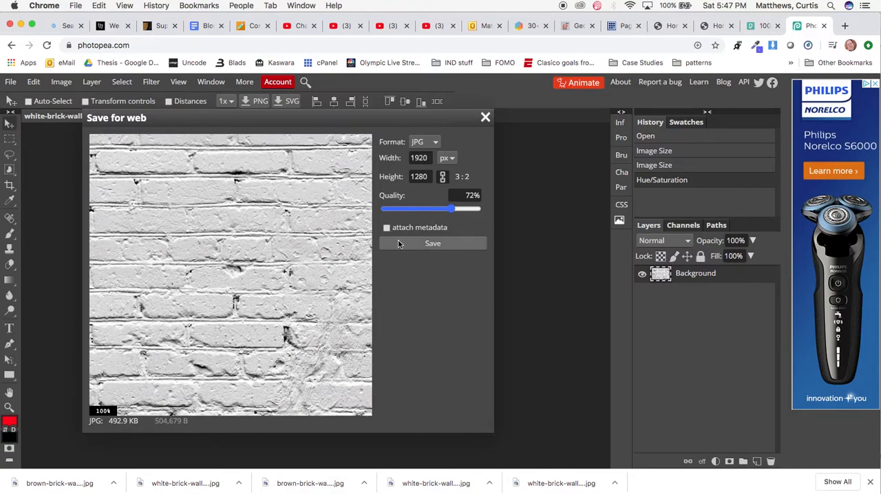
drag(451, 212, 467, 210)
click(421, 245)
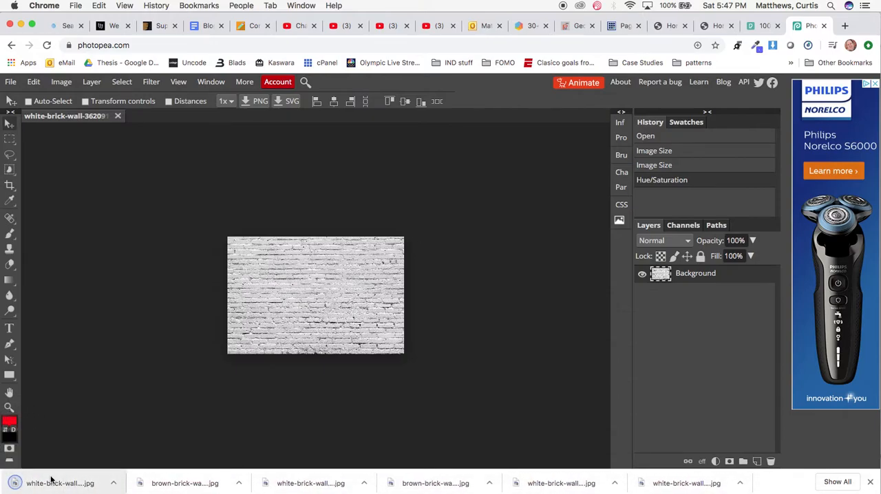